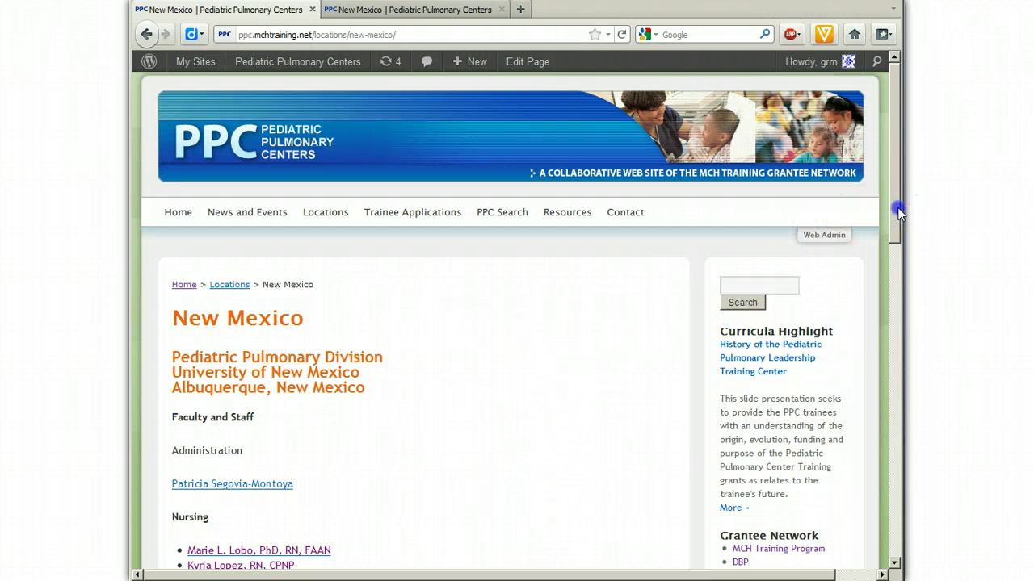
- Open the New Mexico page in the editor with the Kitchen Sink formatting row showing
{"action": "left_click_drag", "start_coordinate": [891, 214], "coordinate": [895, 300]}
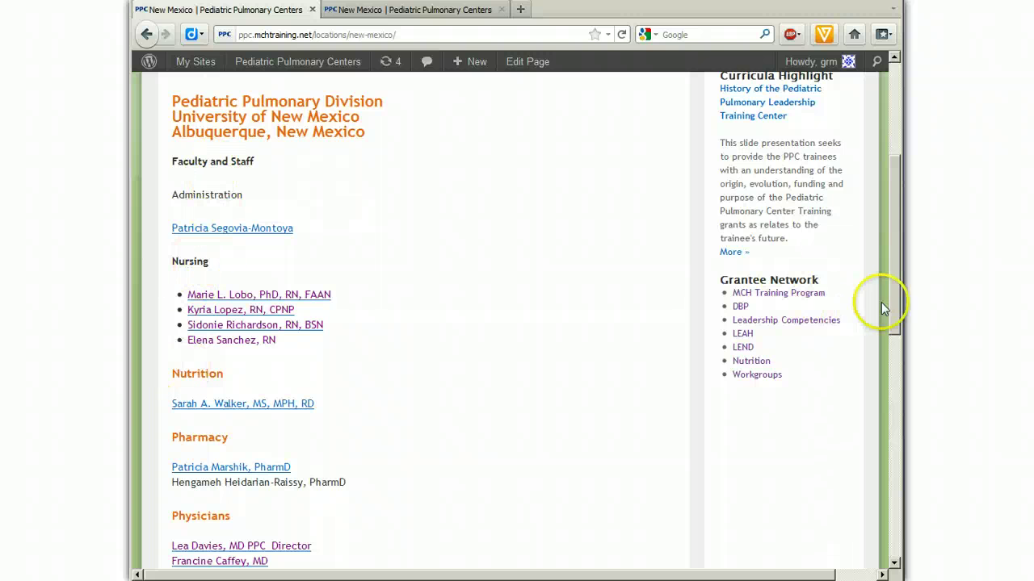
{"action": "left_click_drag", "start_coordinate": [897, 299], "coordinate": [894, 457]}
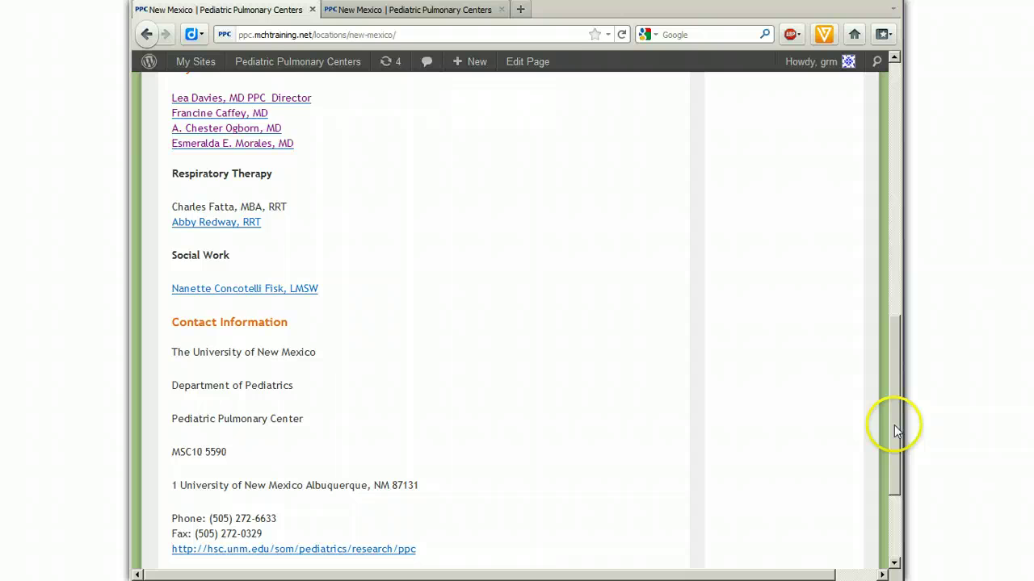
{"action": "left_click_drag", "start_coordinate": [894, 426], "coordinate": [897, 157]}
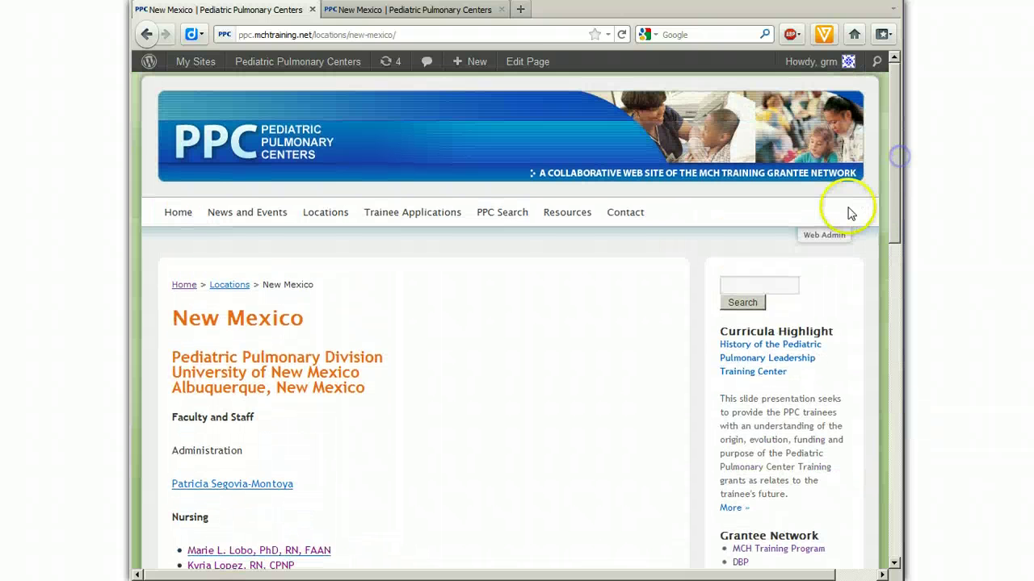
{"action": "left_click", "coordinate": [517, 63]}
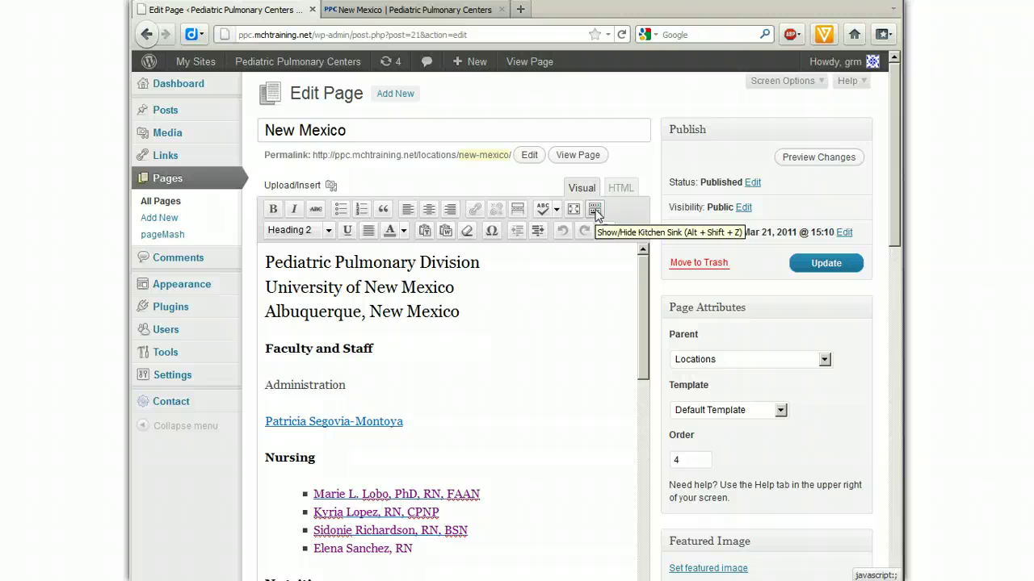
{"action": "left_click", "coordinate": [595, 209]}
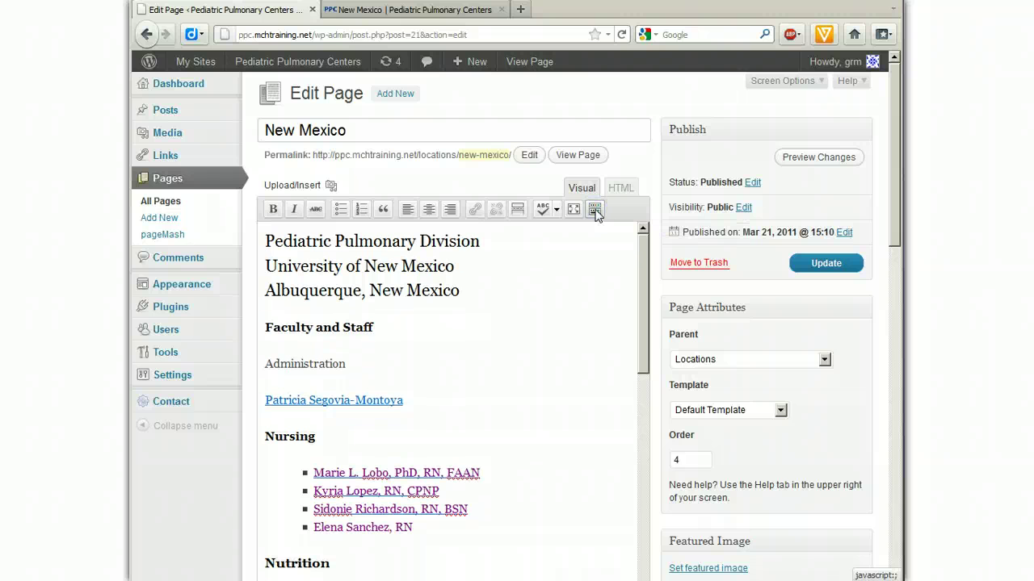
{"action": "left_click", "coordinate": [595, 210]}
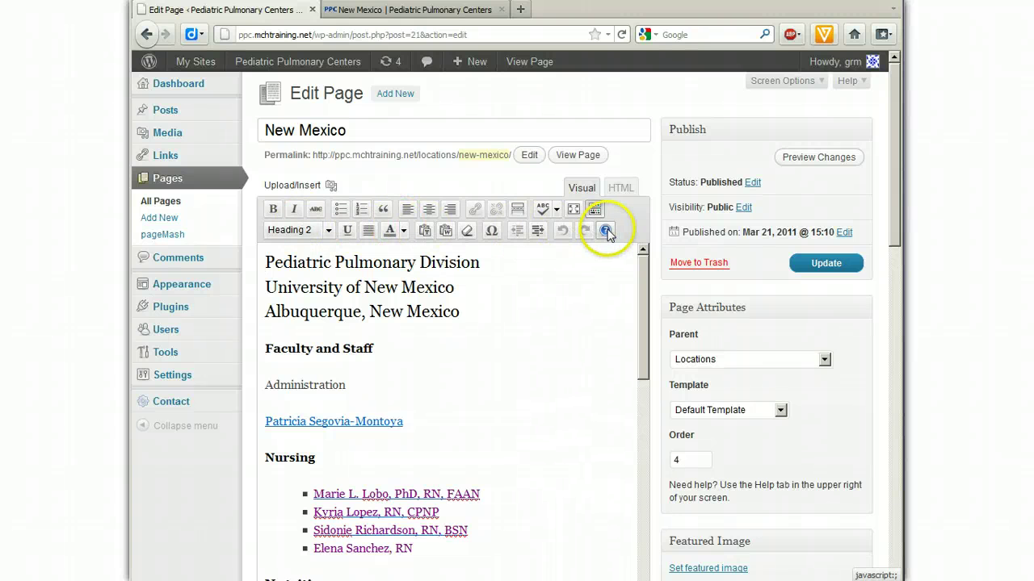
{"action": "left_click", "coordinate": [449, 233]}
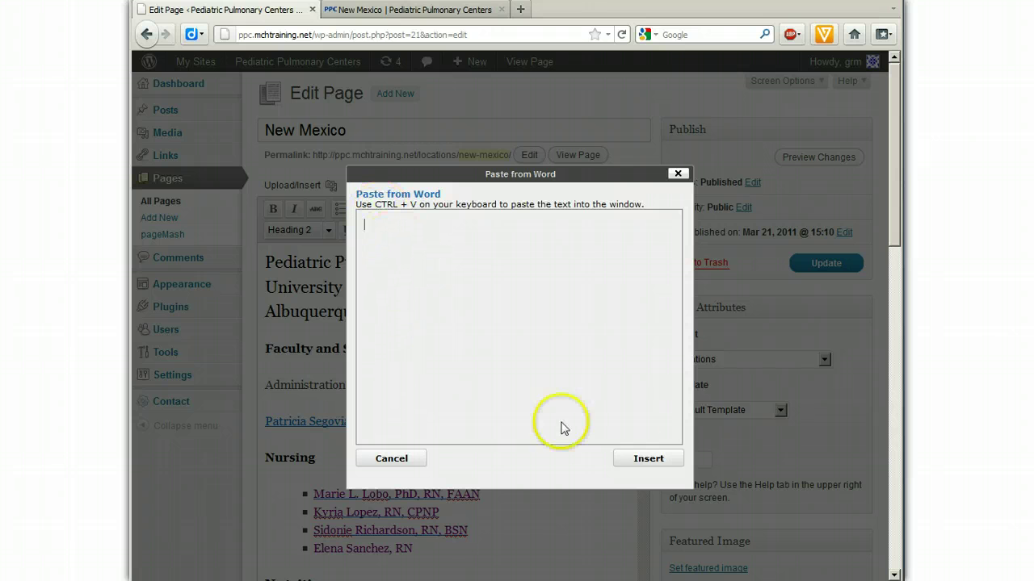
{"action": "left_click", "coordinate": [678, 173]}
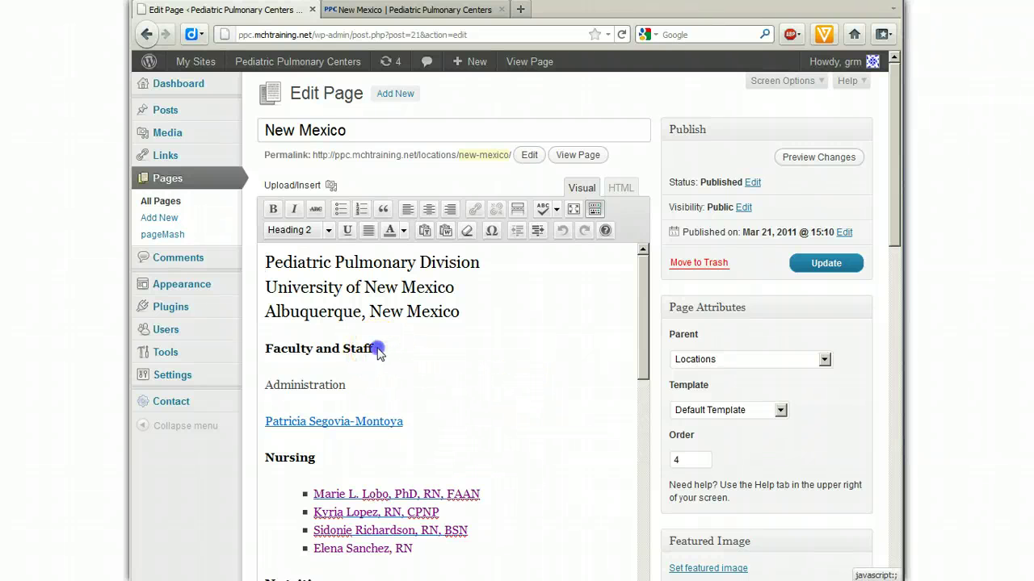
- Change 'Faculty and Staff' from bold paragraph text to a Heading 3
{"action": "left_click_drag", "start_coordinate": [376, 348], "coordinate": [266, 349]}
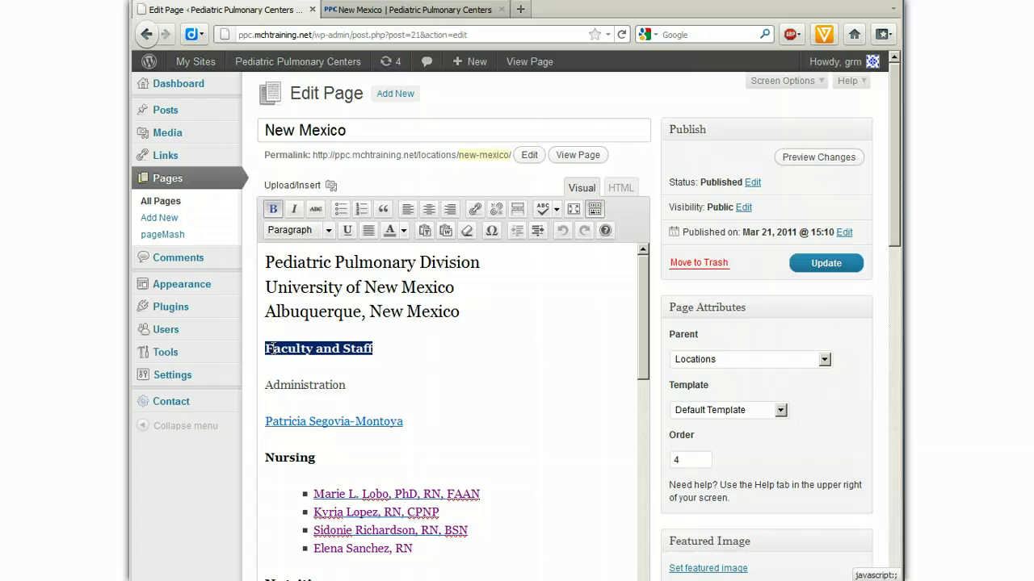
{"action": "left_click", "coordinate": [328, 232]}
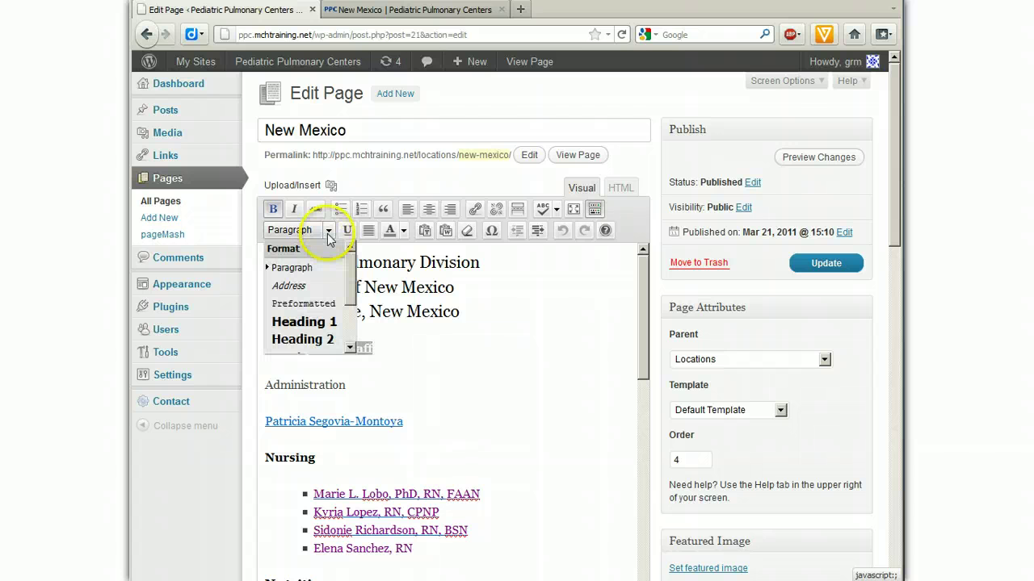
{"action": "left_click", "coordinate": [403, 422]}
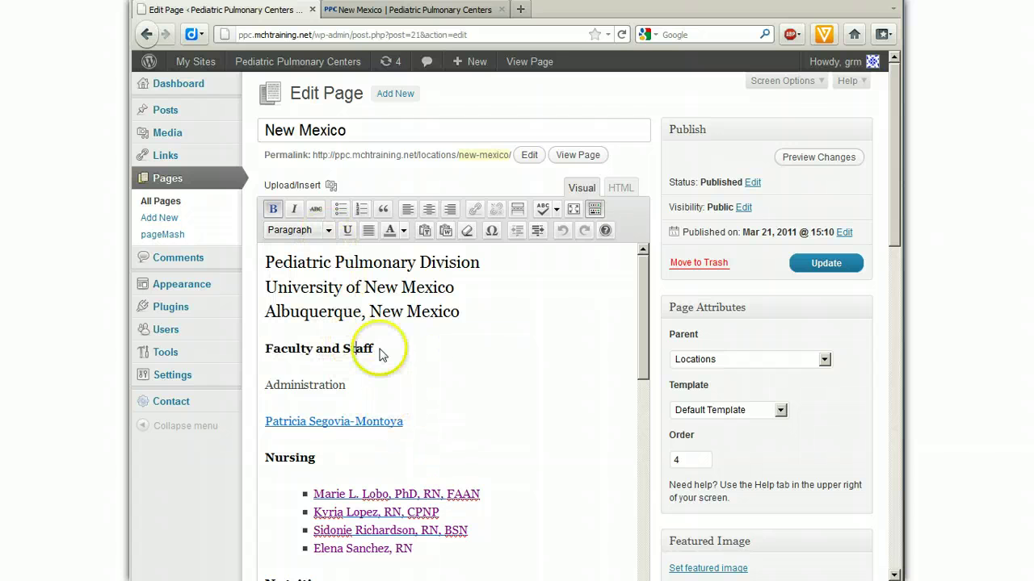
{"action": "left_click_drag", "start_coordinate": [379, 355], "coordinate": [262, 350]}
{"action": "left_click", "coordinate": [274, 209]}
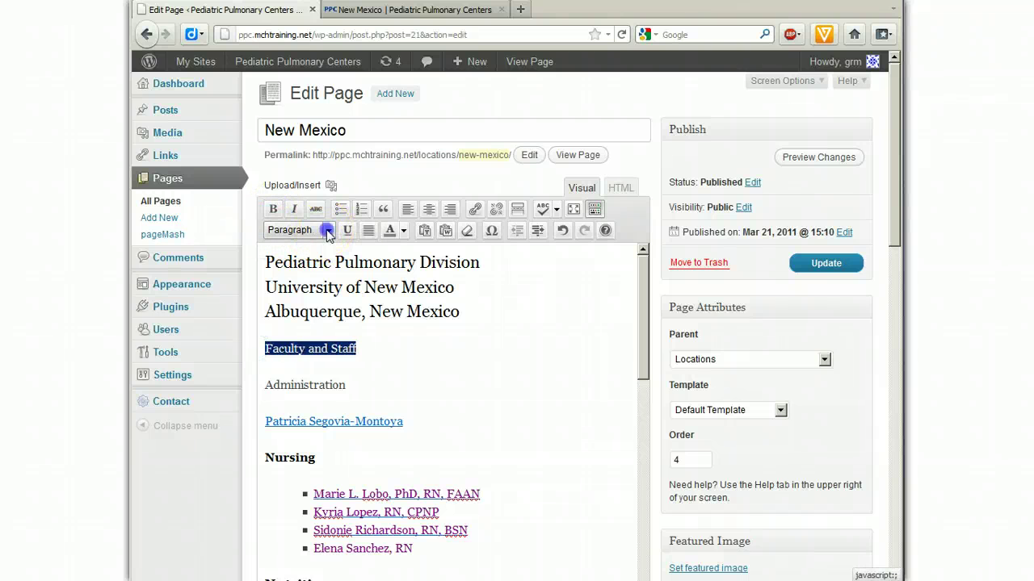
{"action": "left_click", "coordinate": [328, 231]}
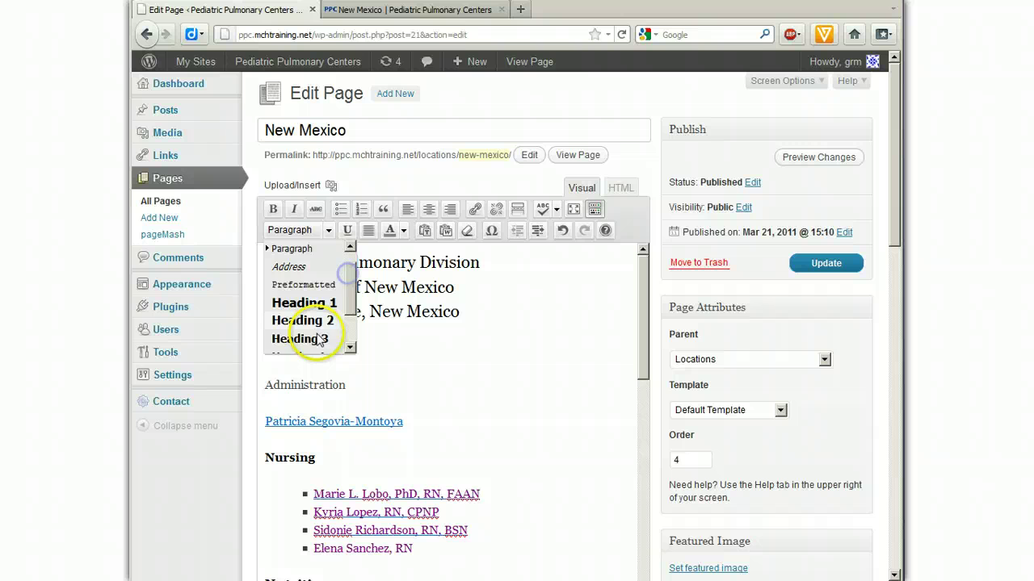
{"action": "left_click", "coordinate": [313, 340]}
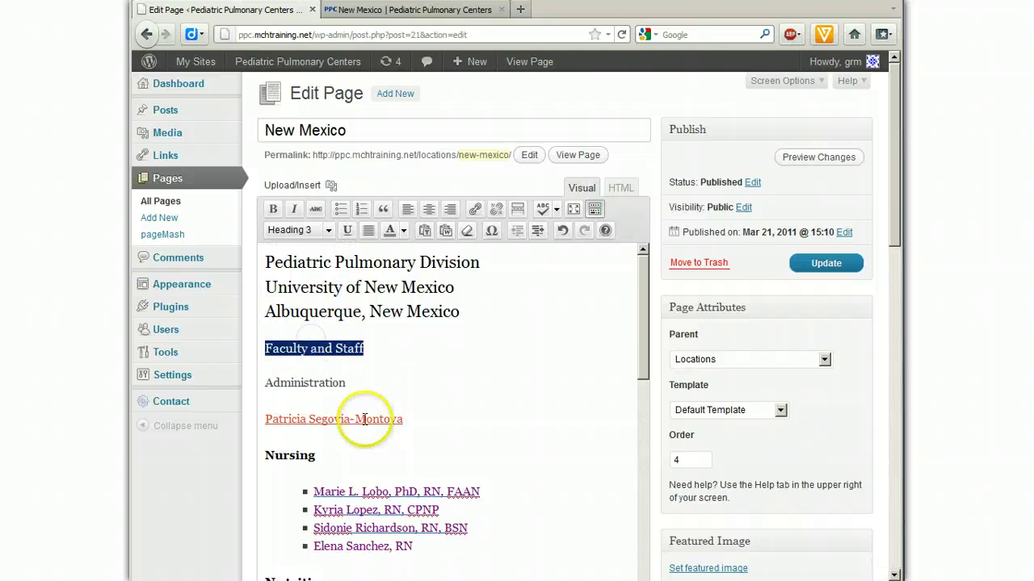
- Change 'Nursing' from bold paragraph text to a Heading 3
{"action": "left_click_drag", "start_coordinate": [263, 456], "coordinate": [313, 456]}
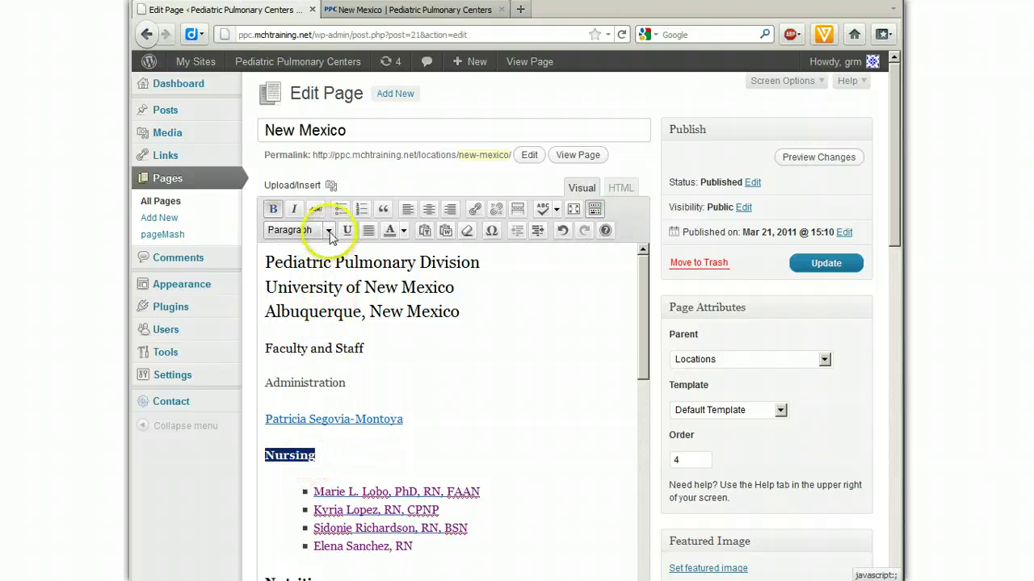
{"action": "left_click", "coordinate": [273, 209]}
{"action": "left_click", "coordinate": [328, 230]}
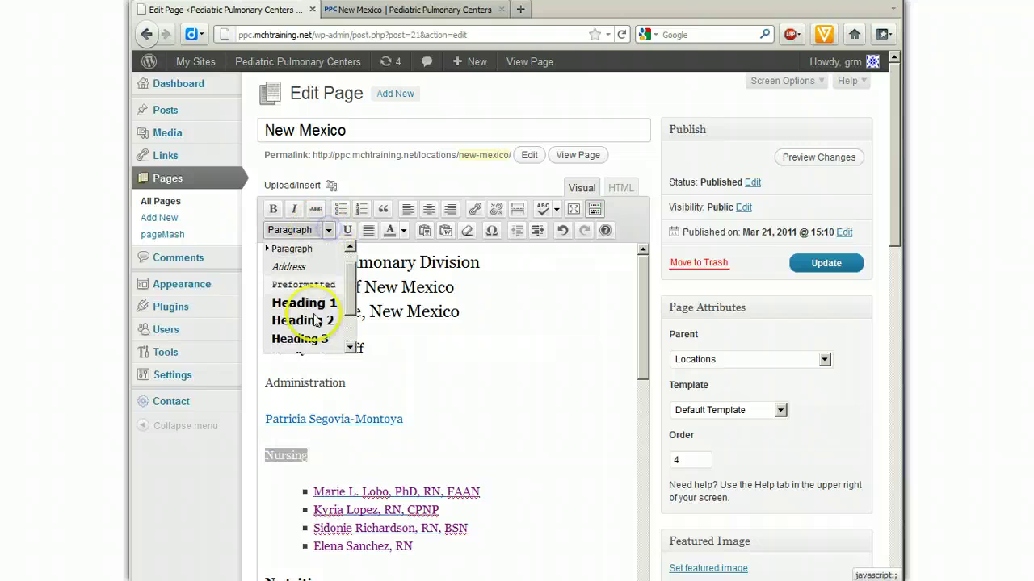
{"action": "left_click", "coordinate": [339, 340]}
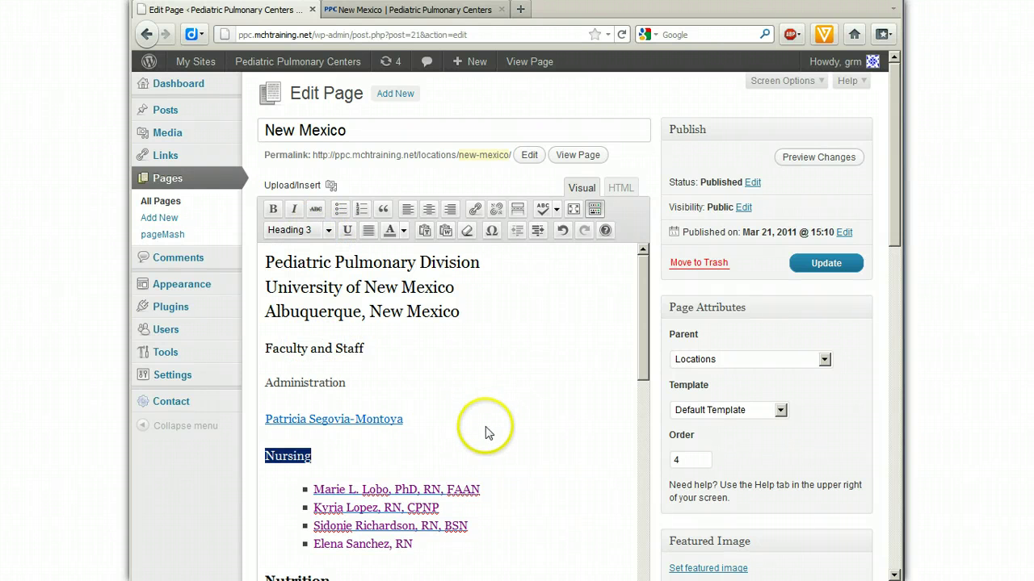
- Save the page and reload the live New Mexico page to check the new headings
{"action": "left_click", "coordinate": [828, 263]}
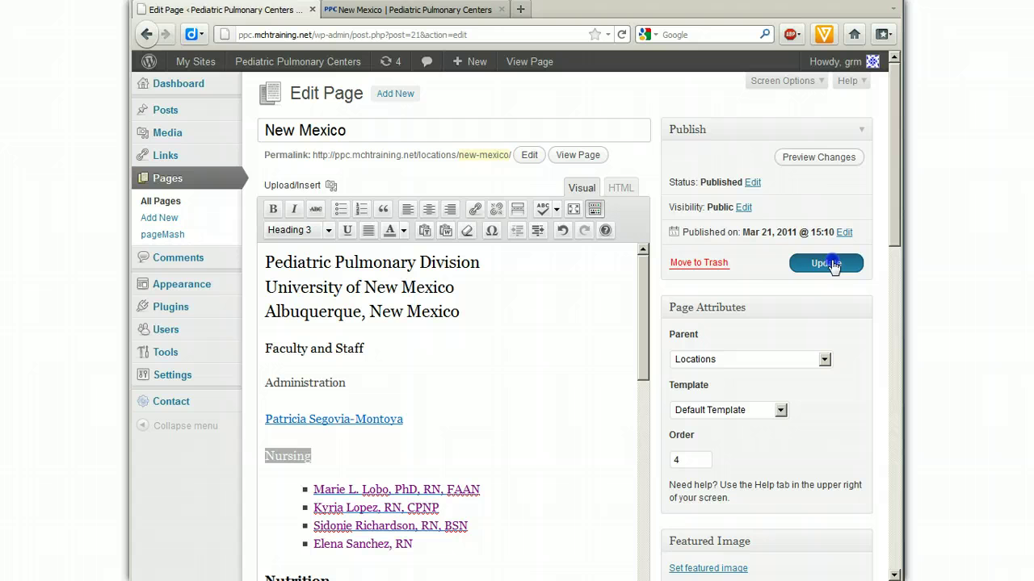
{"action": "left_click", "coordinate": [440, 10]}
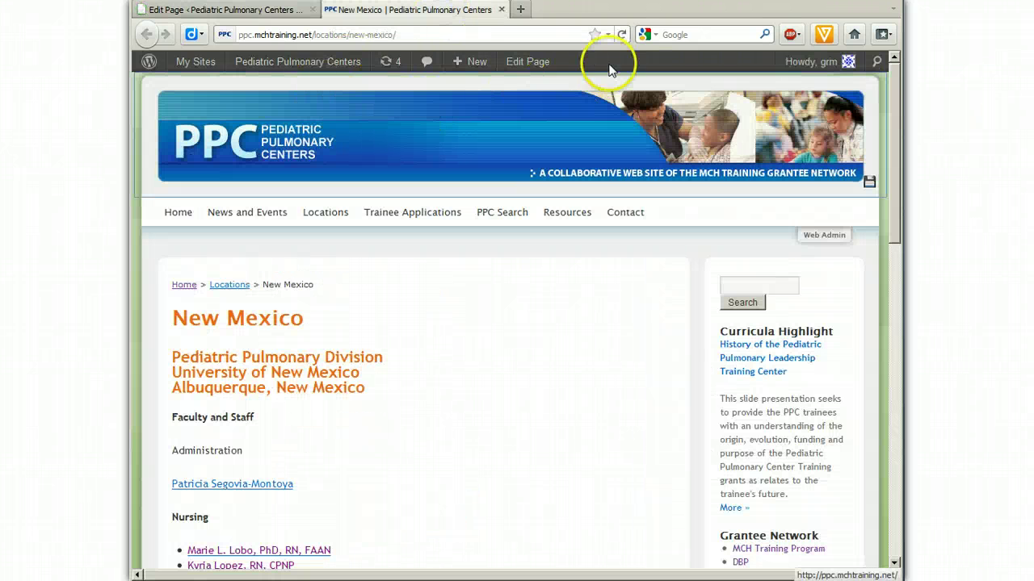
{"action": "left_click", "coordinate": [621, 34]}
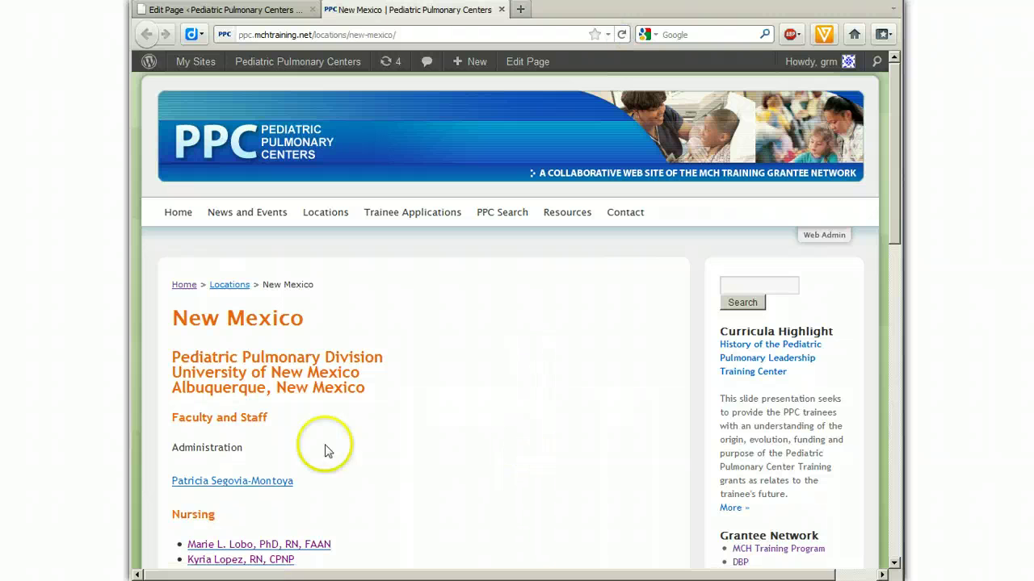
{"action": "scroll", "coordinate": [383, 476], "scroll_direction": "down", "scroll_amount": 5}
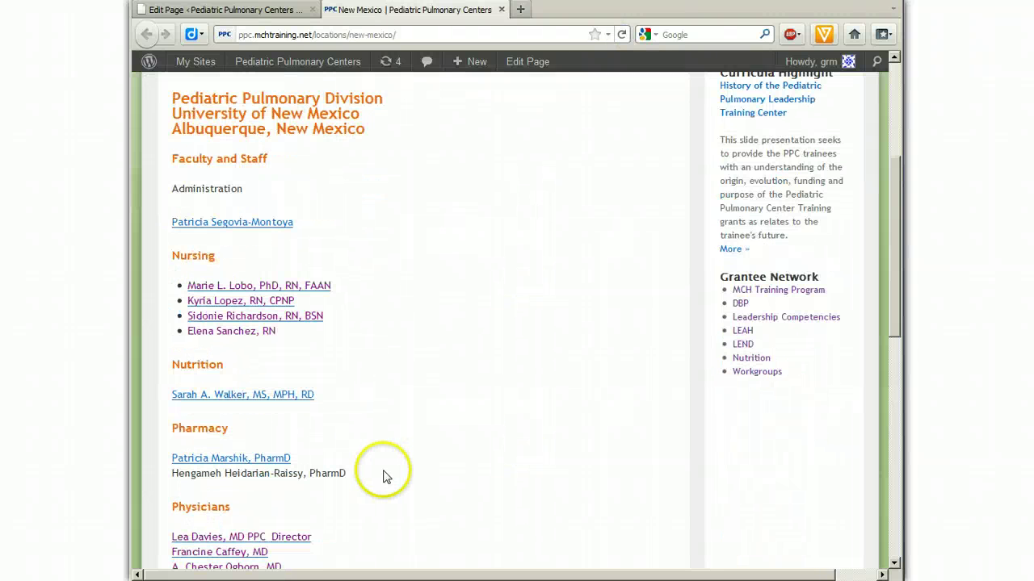
- Put 'Department of Pediatrics' directly under the university line using a soft line break
{"action": "left_click", "coordinate": [260, 11]}
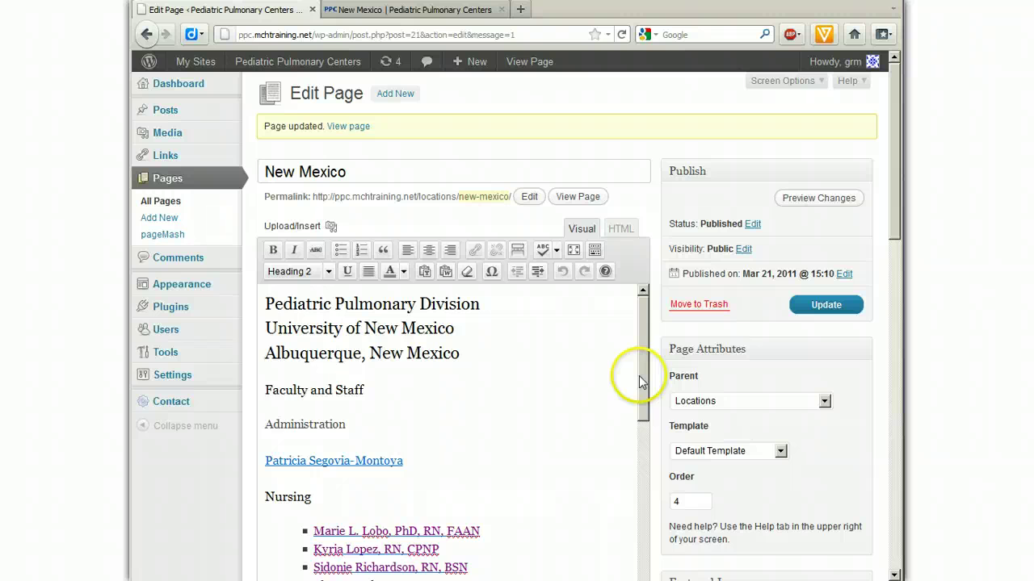
{"action": "left_click_drag", "start_coordinate": [646, 363], "coordinate": [648, 580]}
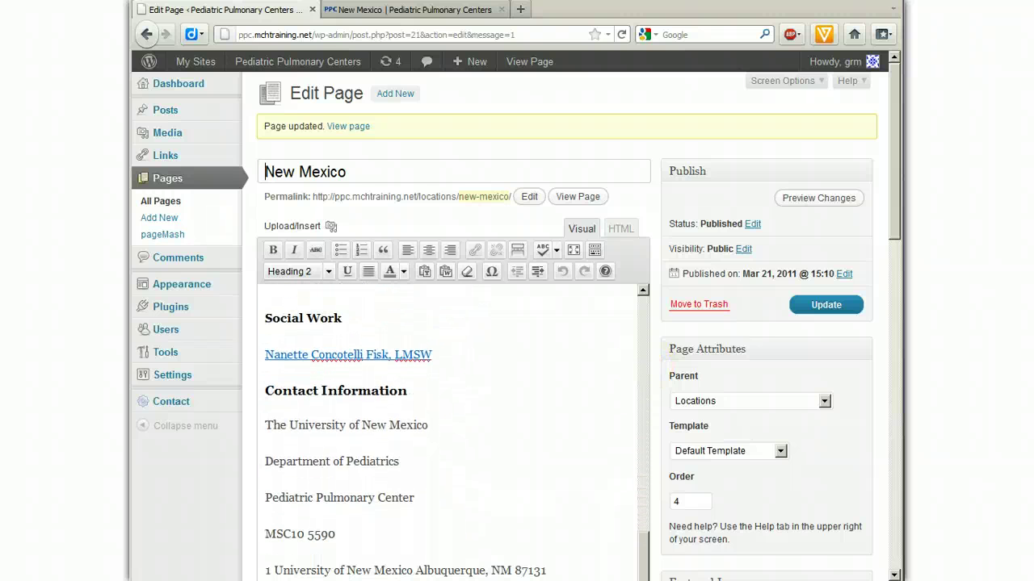
{"action": "left_click_drag", "start_coordinate": [895, 217], "coordinate": [896, 228]}
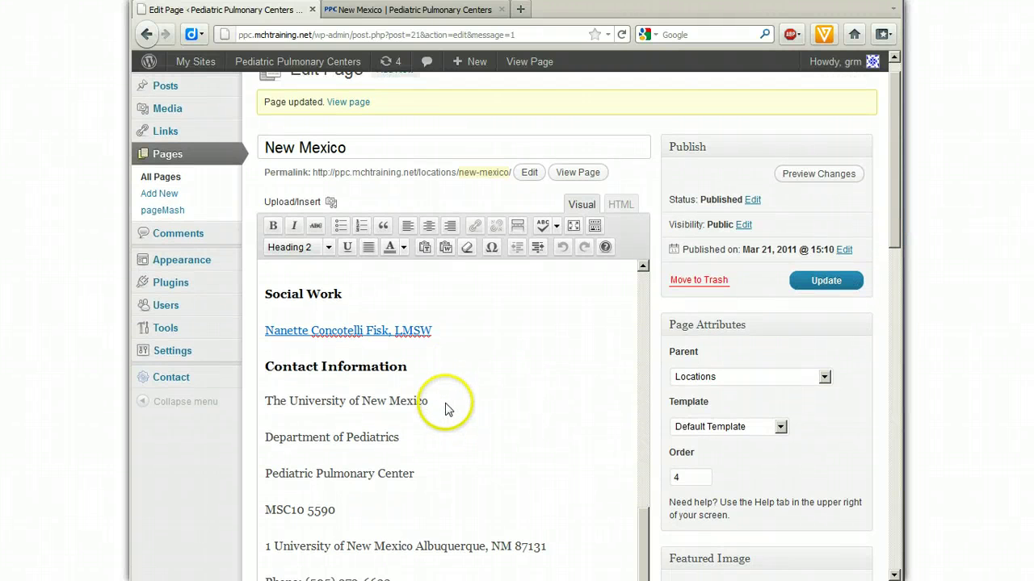
{"action": "left_click", "coordinate": [442, 406]}
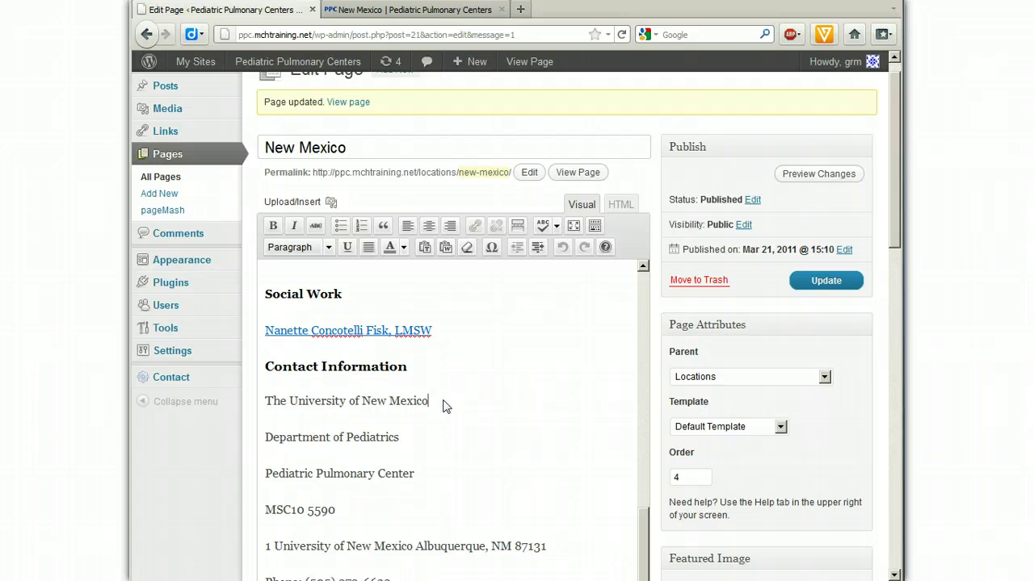
{"action": "key", "text": "Delete"}
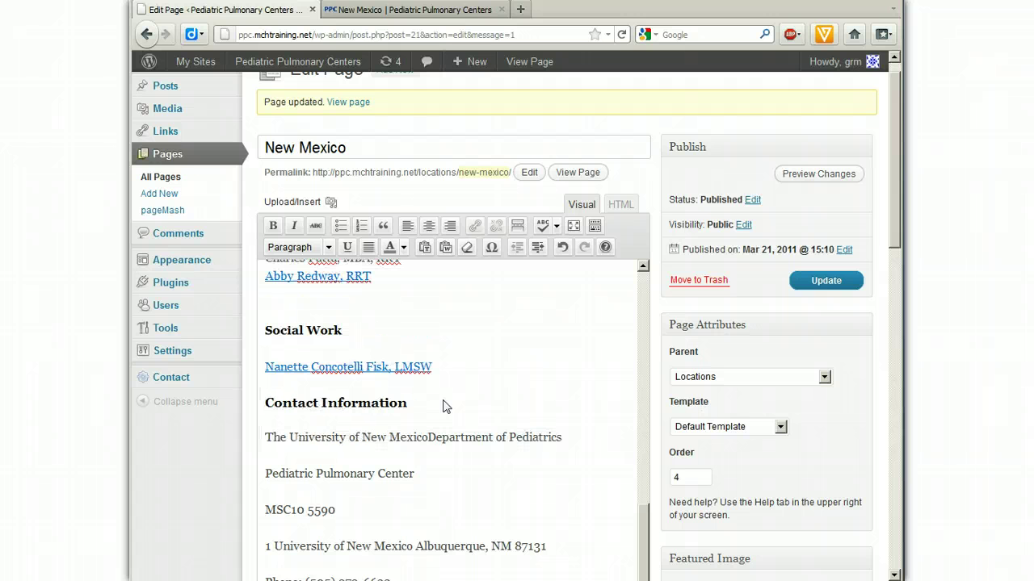
{"action": "key", "text": "Return"}
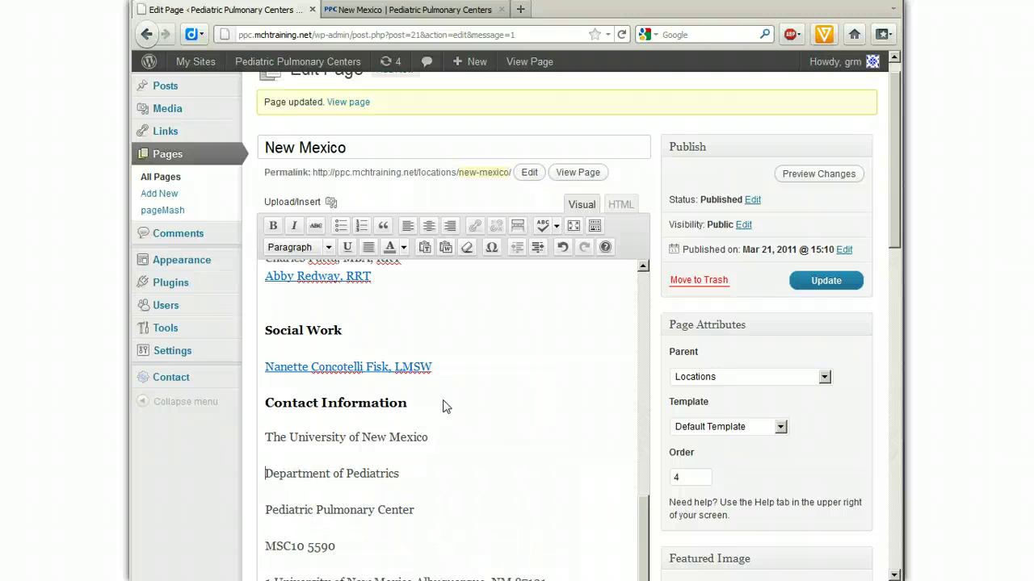
{"action": "left_click", "coordinate": [439, 438]}
{"action": "key", "text": "Delete"}
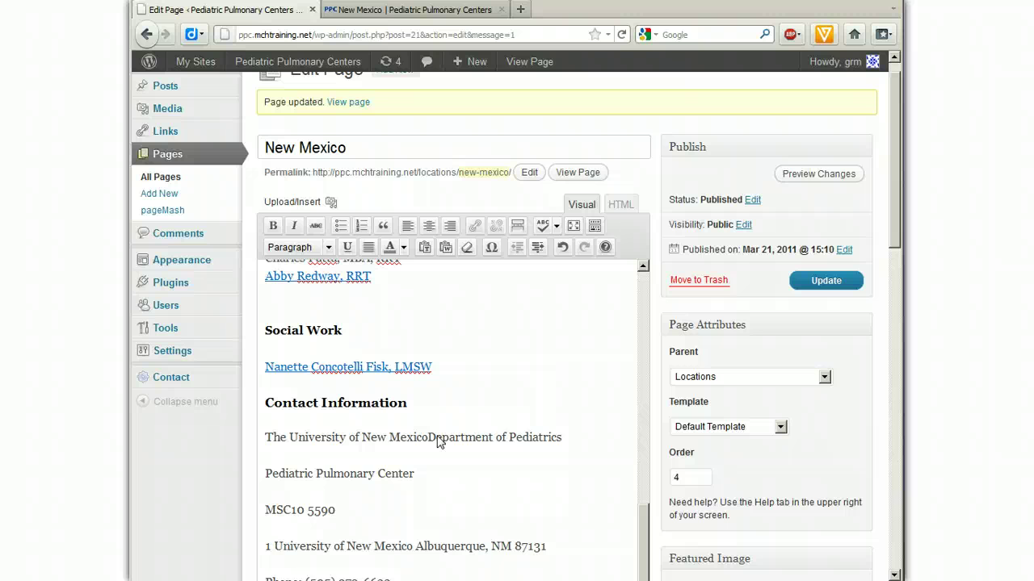
{"action": "key", "text": "shift+Return"}
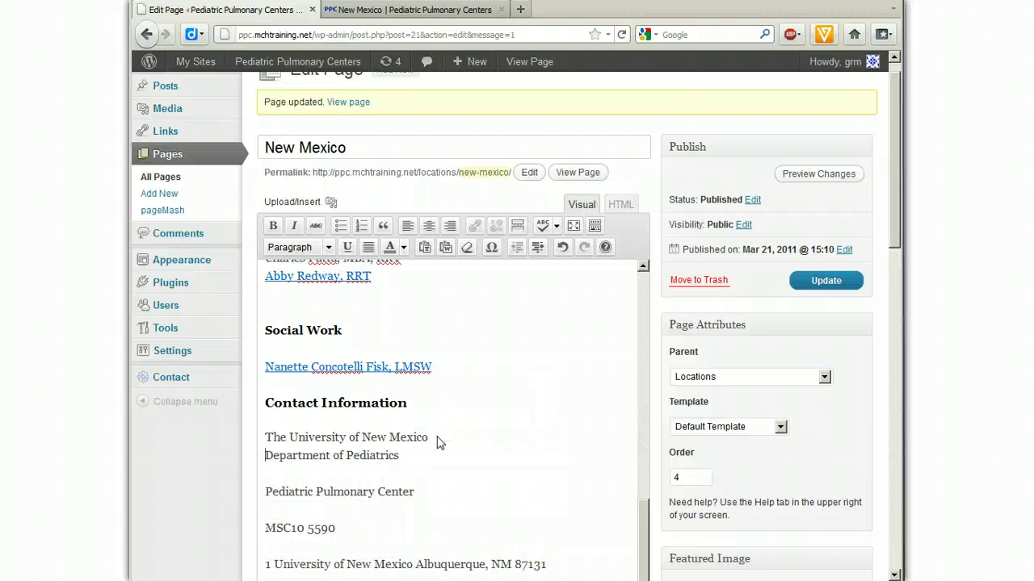
- Single-space Pediatric Pulmonary Center, MSC10 5590, the street address and Phone lines with line breaks
{"action": "left_click", "coordinate": [434, 456]}
{"action": "key", "text": "Delete"}
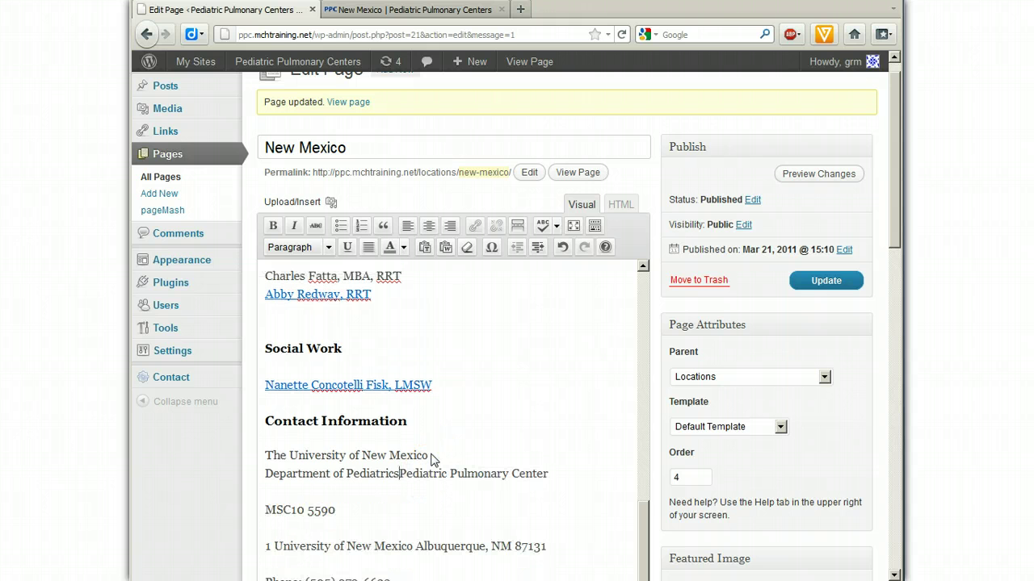
{"action": "key", "text": "shift+Return"}
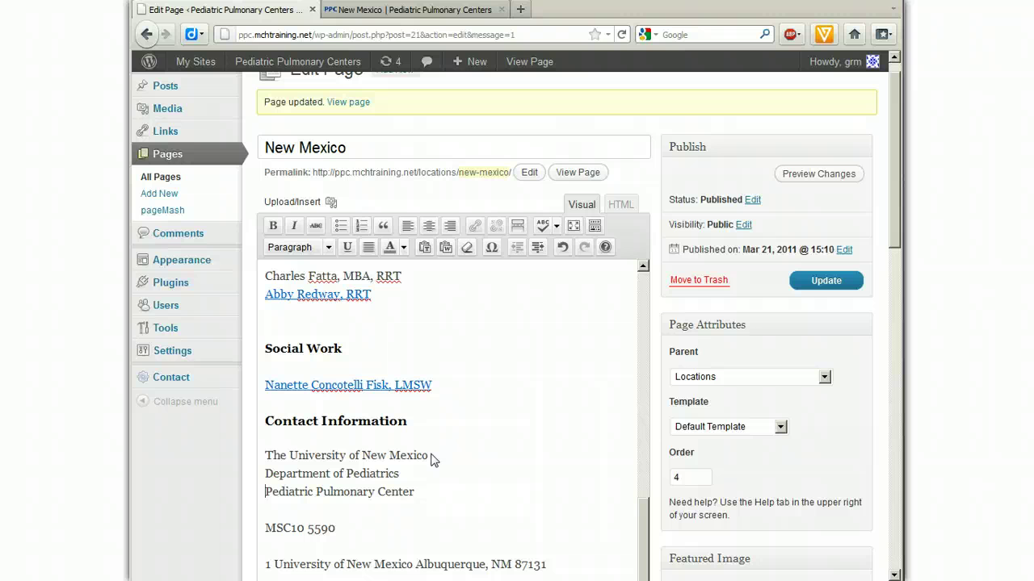
{"action": "key", "text": "Delete"}
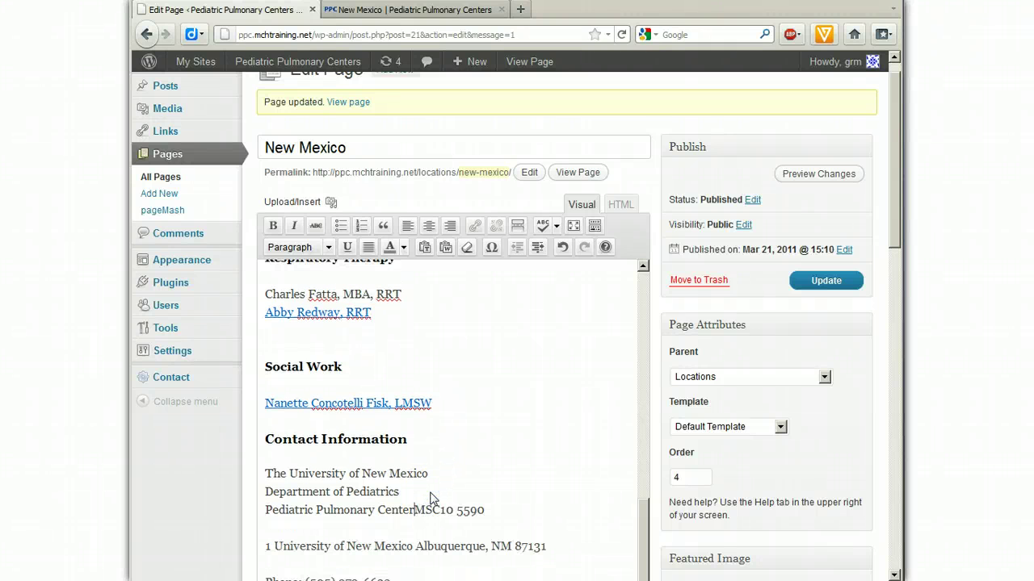
{"action": "key", "text": "shift+Return"}
{"action": "left_click", "coordinate": [404, 529]}
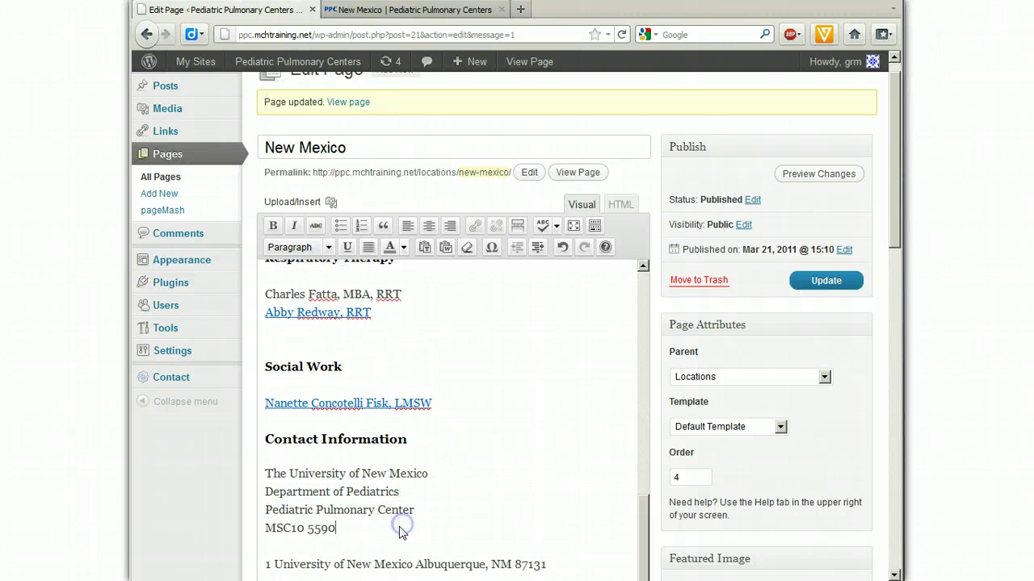
{"action": "key", "text": "Delete"}
{"action": "key", "text": "shift+Return"}
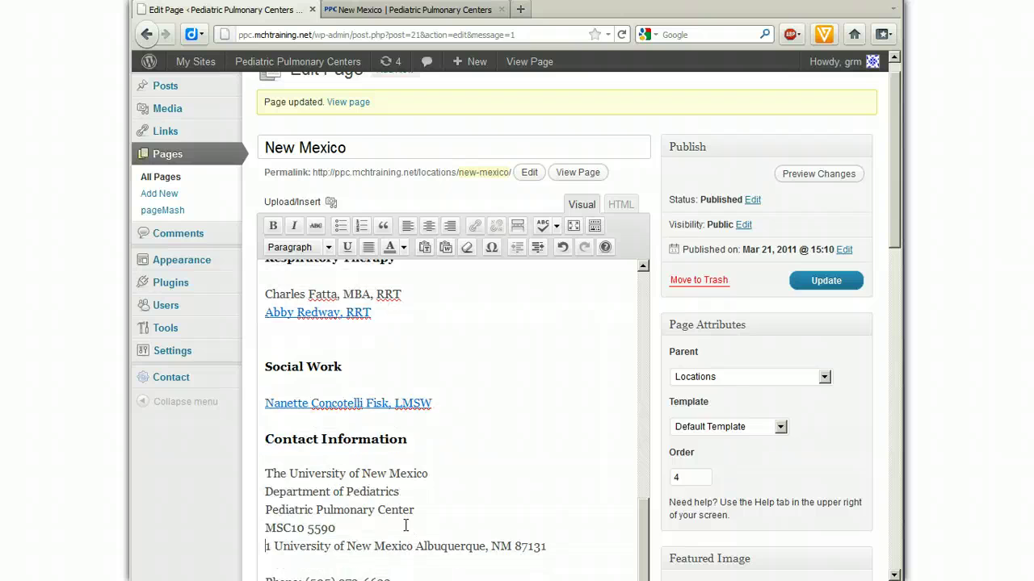
{"action": "scroll", "coordinate": [399, 526], "scroll_direction": "down", "scroll_amount": 5}
{"action": "left_click", "coordinate": [568, 376]}
{"action": "key", "text": "Delete"}
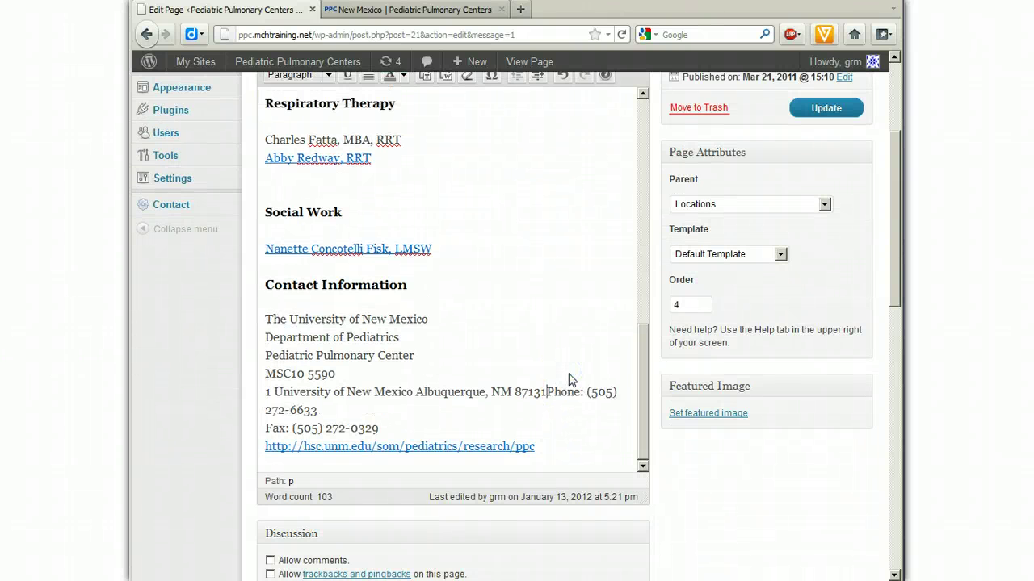
{"action": "key", "text": "shift+Return"}
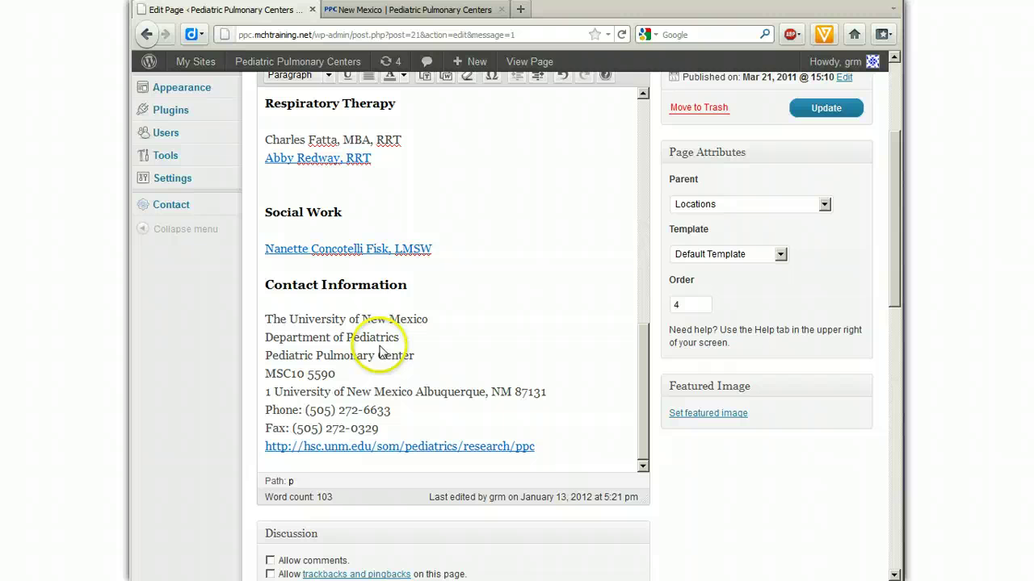
{"action": "left_click", "coordinate": [832, 110]}
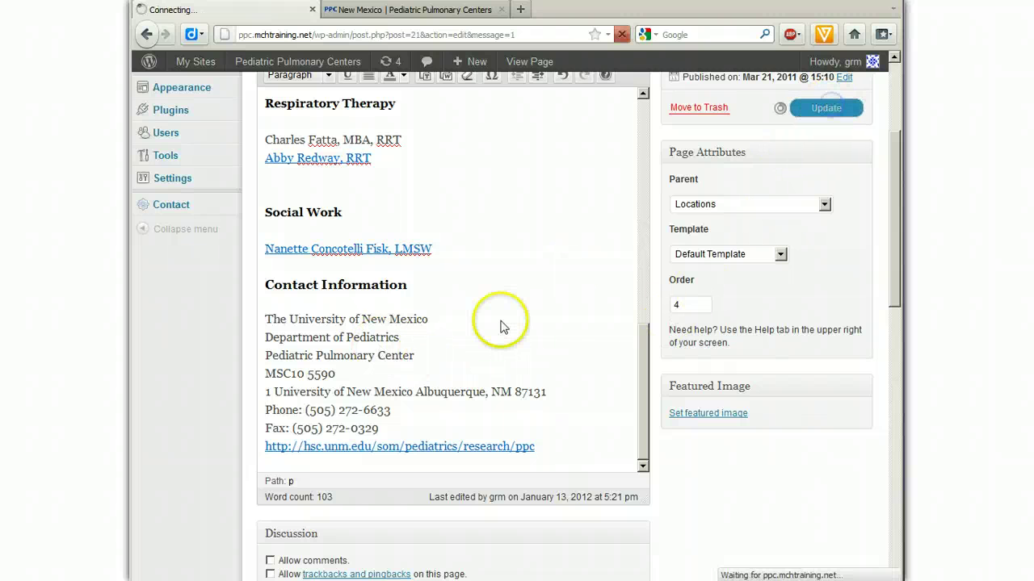
{"action": "left_click", "coordinate": [456, 10]}
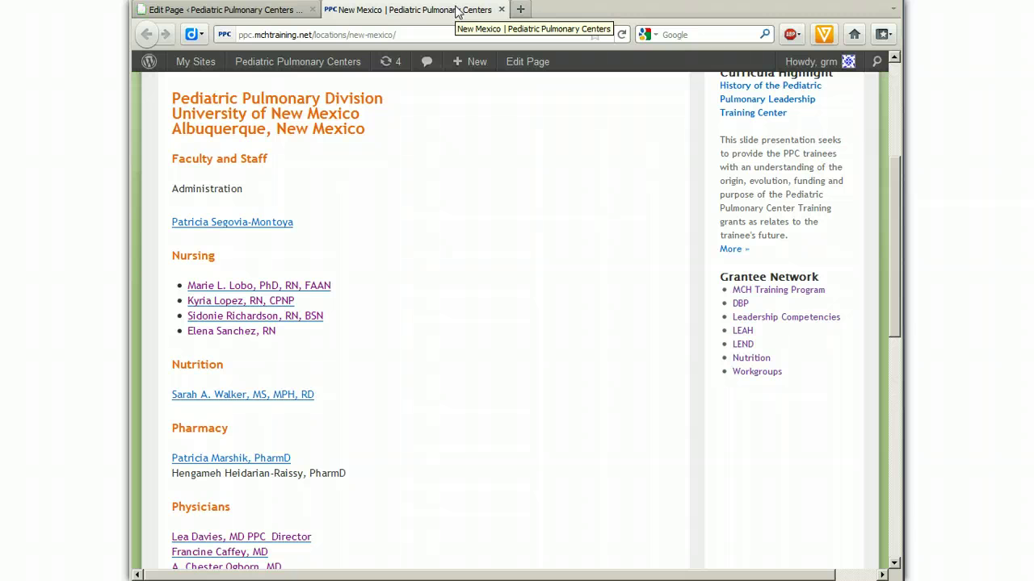
{"action": "left_click", "coordinate": [622, 34]}
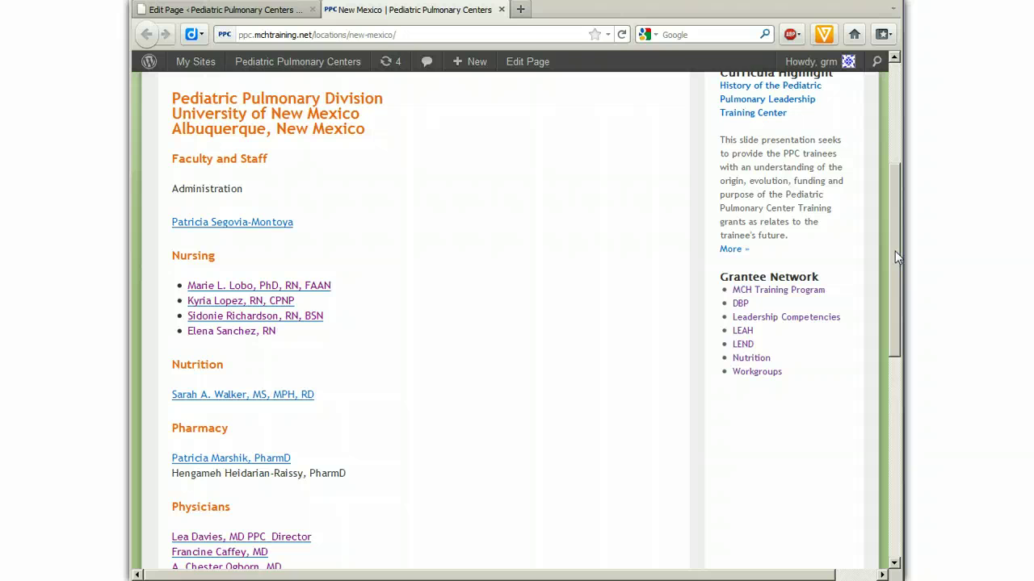
{"action": "left_click_drag", "start_coordinate": [895, 257], "coordinate": [897, 436]}
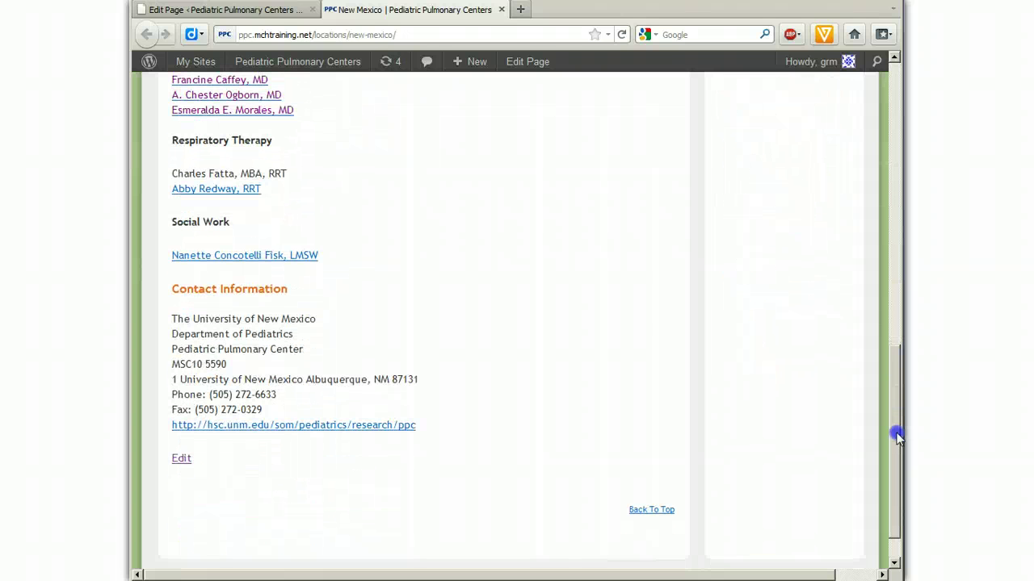
{"action": "left_click", "coordinate": [284, 11]}
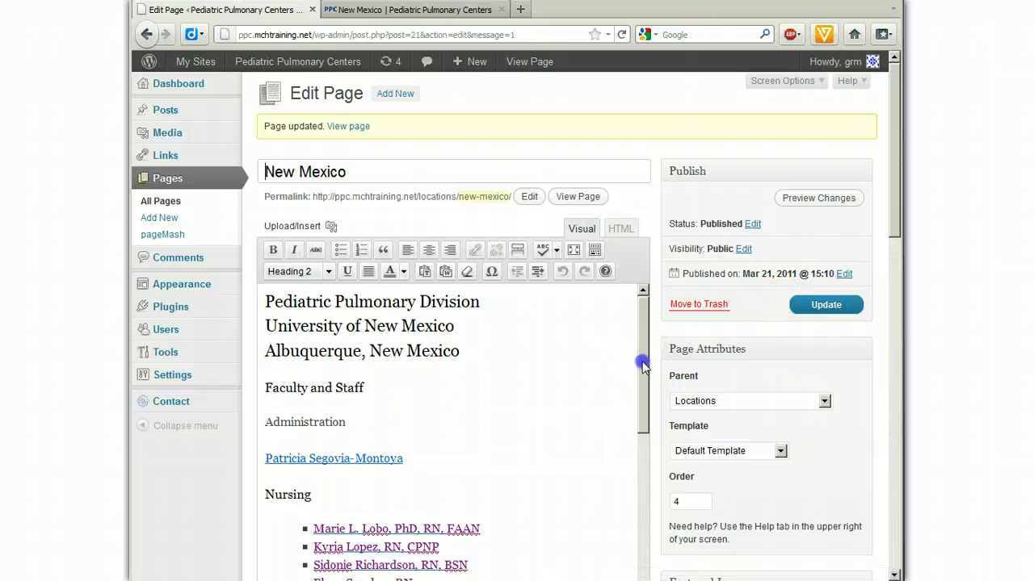
- Make the Nutrition staff name a bulleted list item
{"action": "left_click_drag", "start_coordinate": [644, 365], "coordinate": [641, 448]}
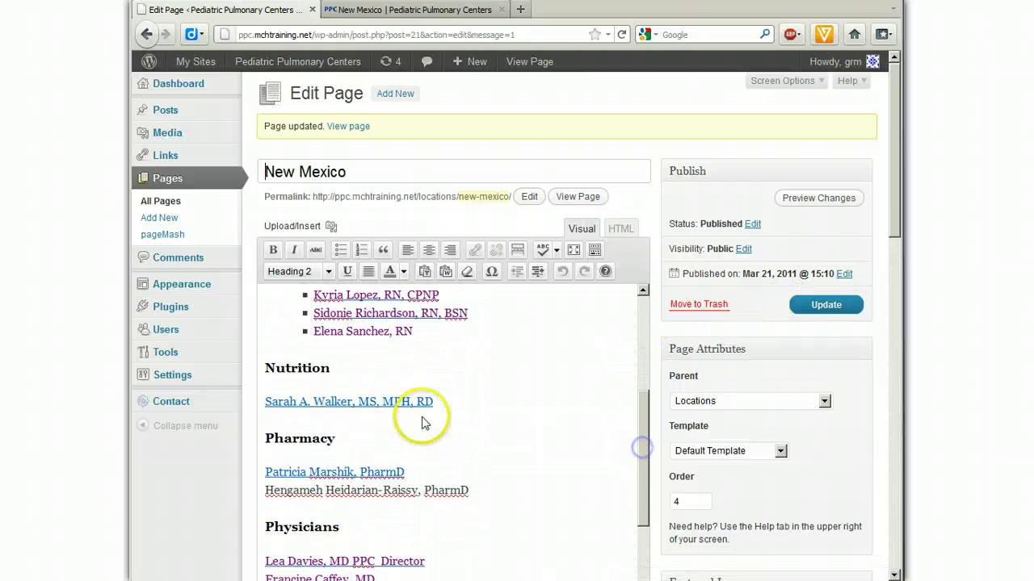
{"action": "left_click", "coordinate": [267, 402]}
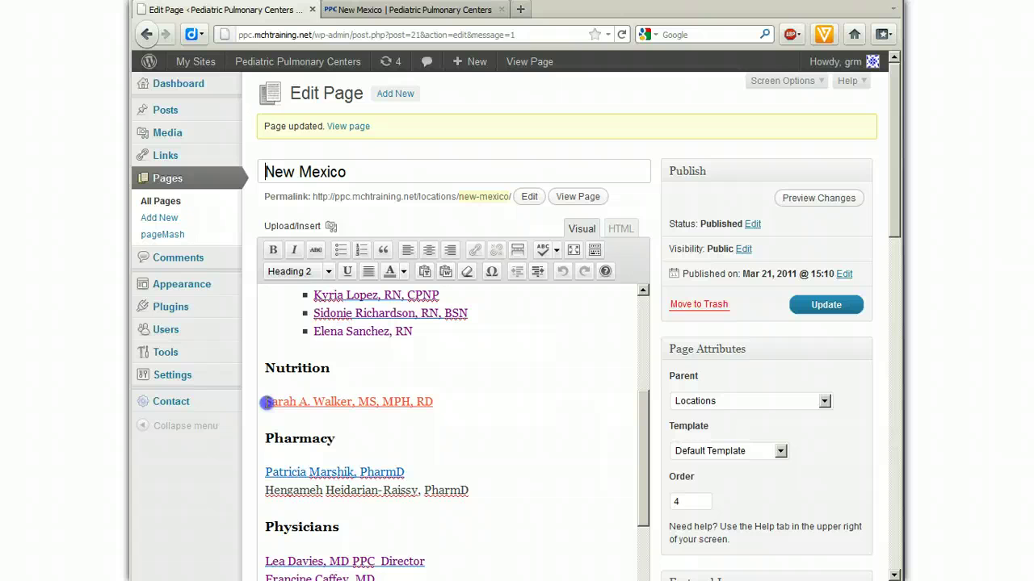
{"action": "left_click", "coordinate": [537, 272]}
{"action": "left_click", "coordinate": [514, 272]}
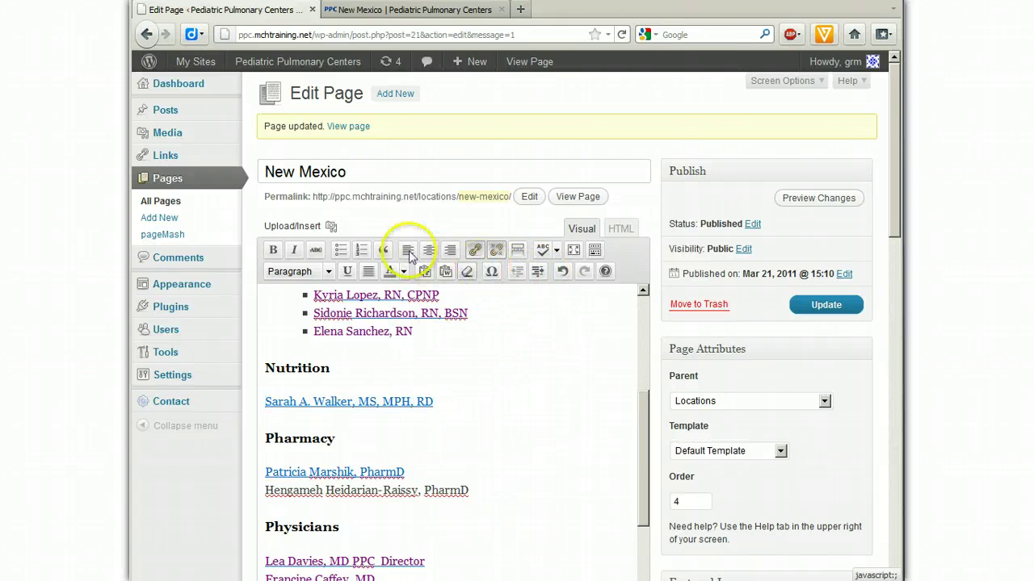
{"action": "left_click", "coordinate": [340, 249]}
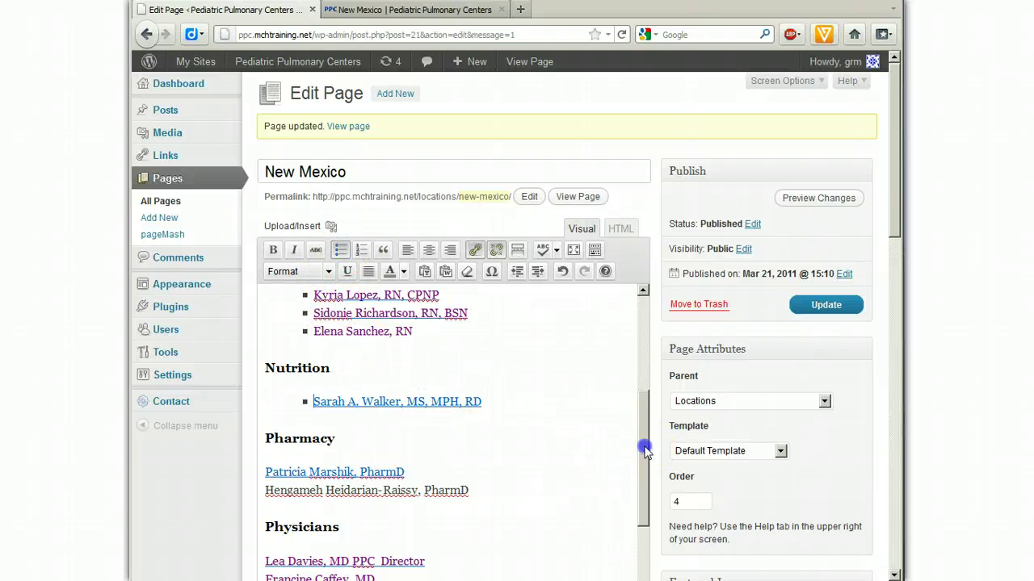
- Bullet both Pharmacy staff names, giving each pharmacist a separate bullet
{"action": "left_click_drag", "start_coordinate": [643, 450], "coordinate": [643, 464]}
{"action": "left_click_drag", "start_coordinate": [467, 441], "coordinate": [284, 425]}
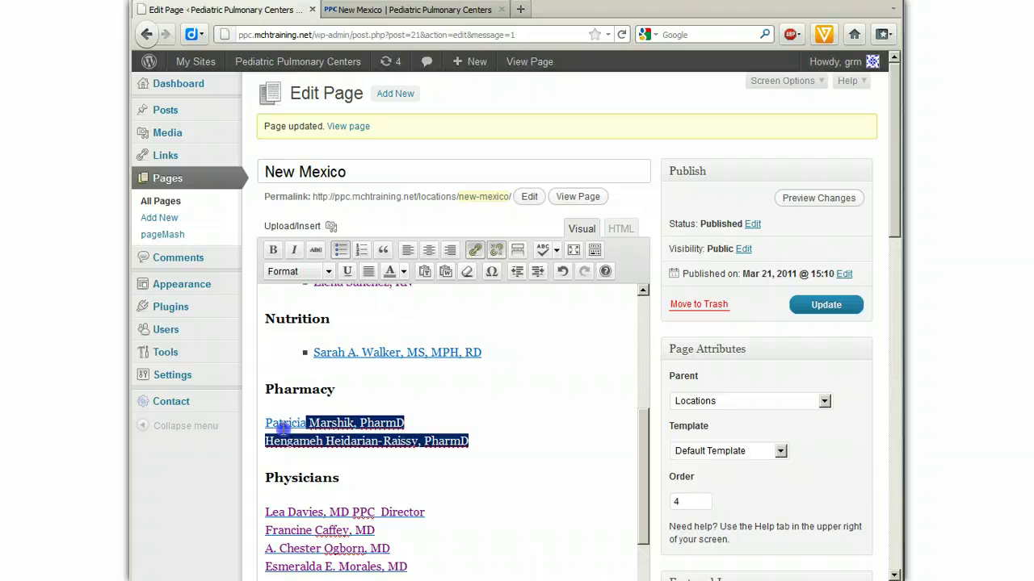
{"action": "left_click", "coordinate": [340, 250]}
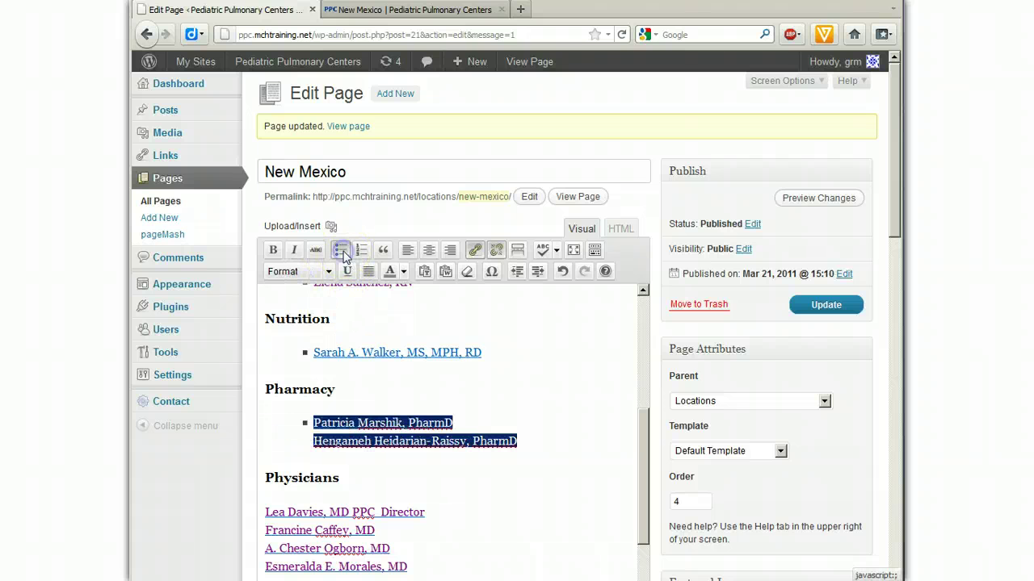
{"action": "left_click", "coordinate": [458, 423]}
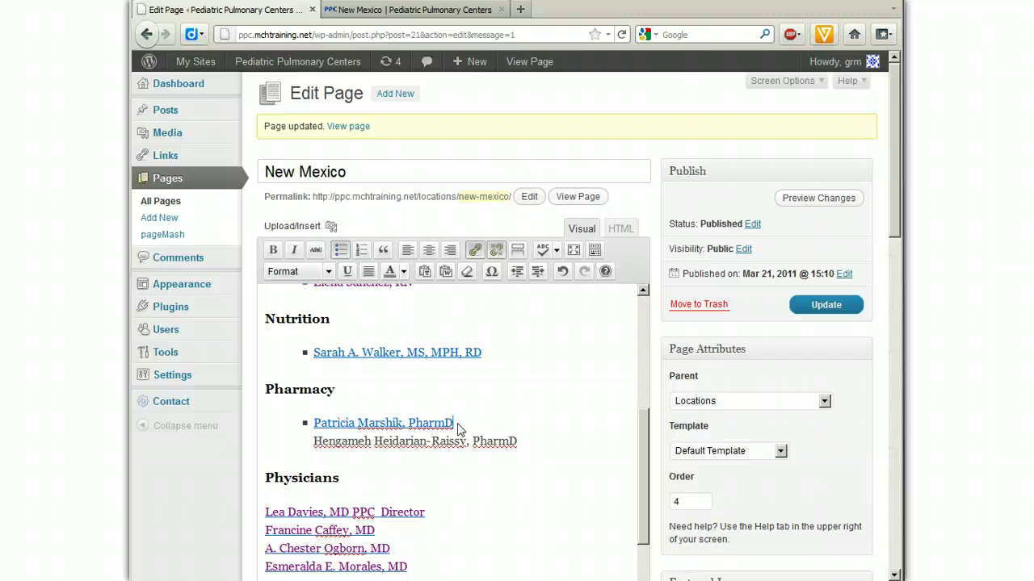
{"action": "key", "text": "Delete"}
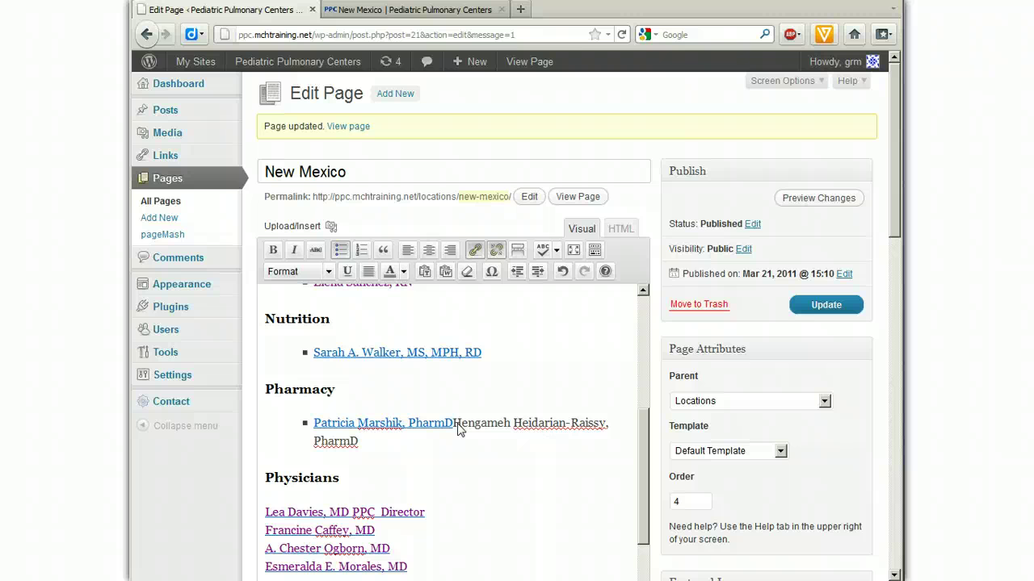
{"action": "key", "text": "Return"}
{"action": "scroll", "coordinate": [458, 429], "scroll_direction": "down", "scroll_amount": 10}
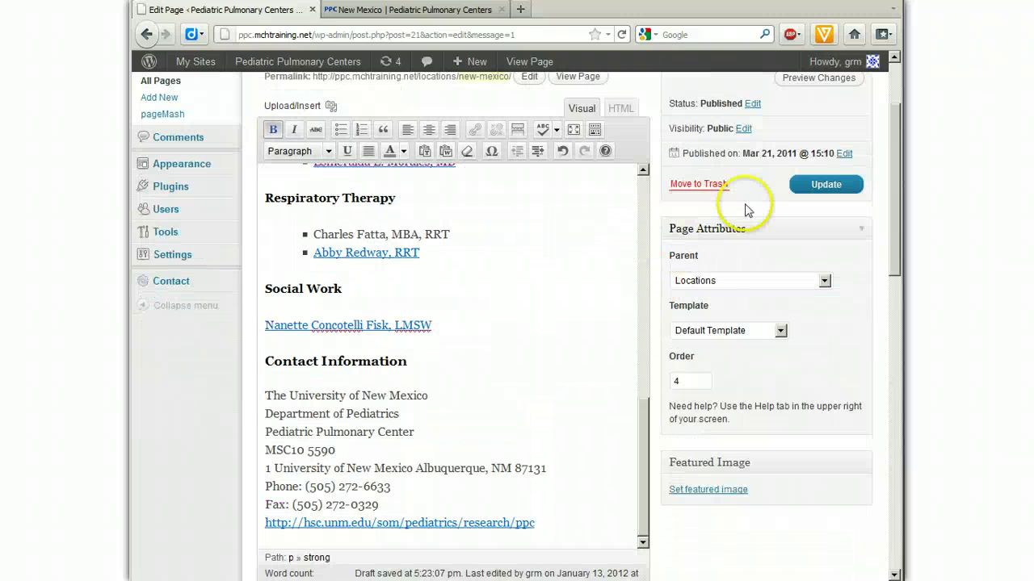
- Save the page and reload the live New Mexico page to view the bulleted staff lists
{"action": "left_click", "coordinate": [840, 189]}
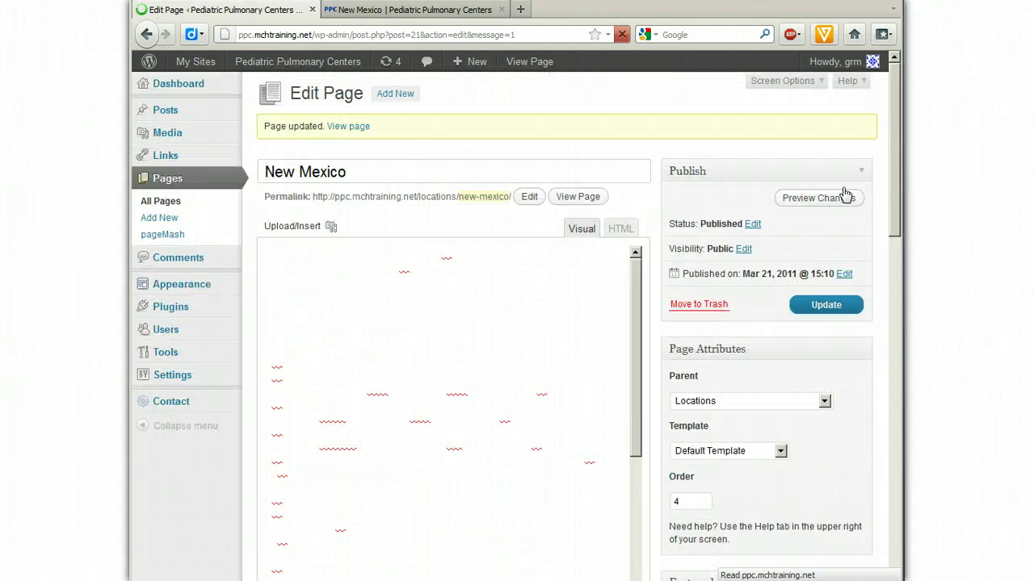
{"action": "left_click", "coordinate": [399, 10]}
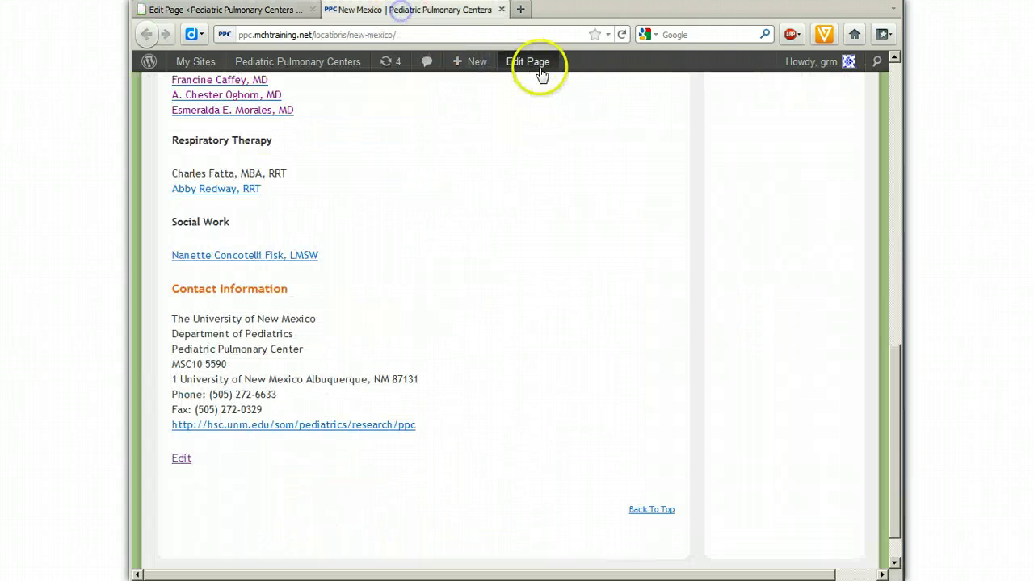
{"action": "left_click", "coordinate": [623, 34]}
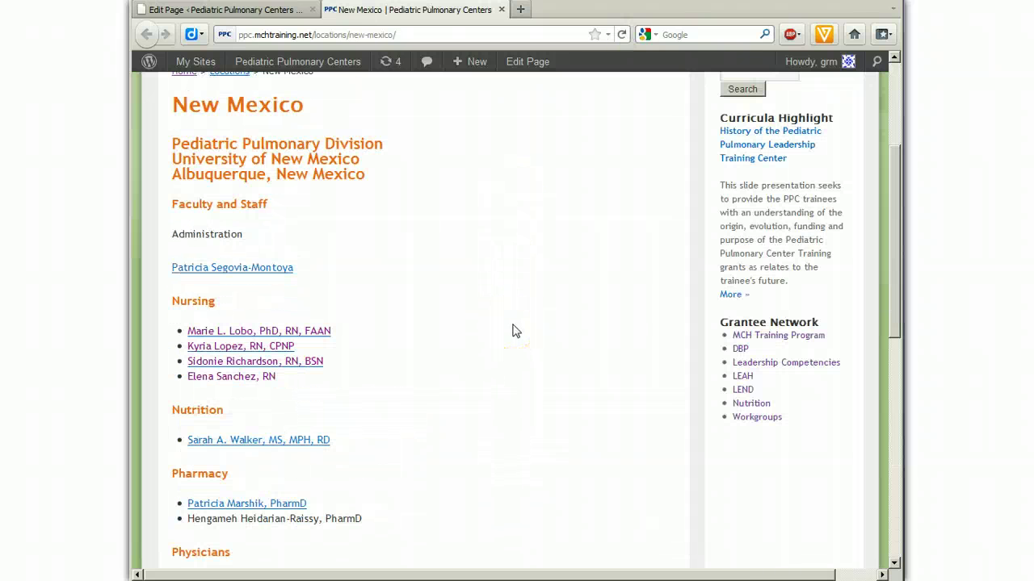
{"action": "scroll", "coordinate": [515, 331], "scroll_direction": "up", "scroll_amount": 5}
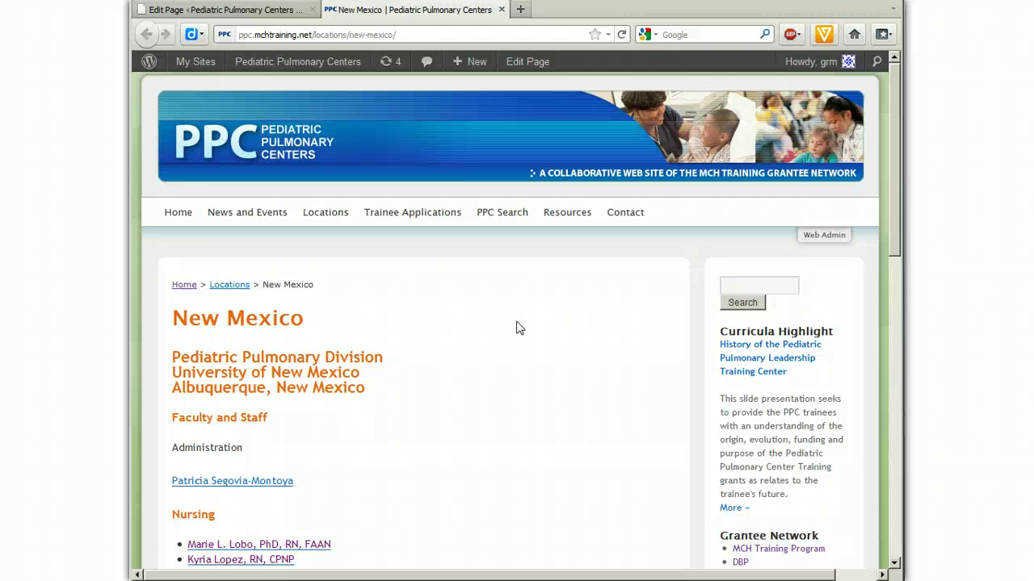